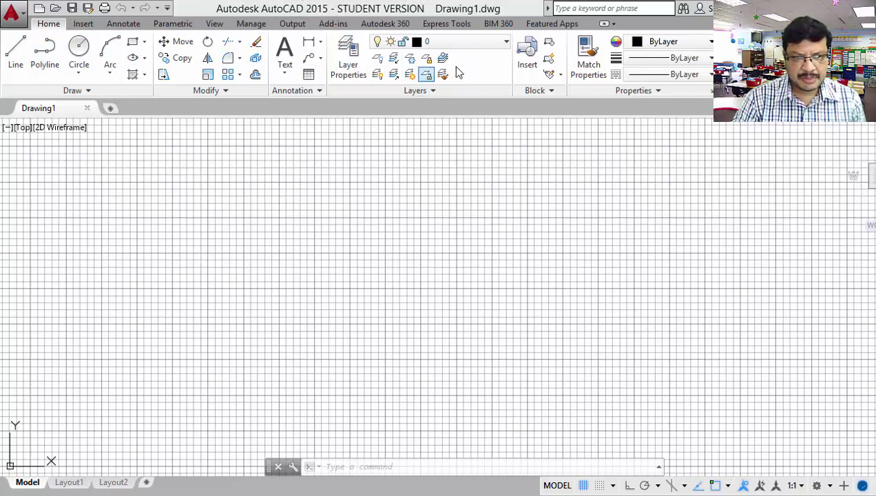
click(95, 92)
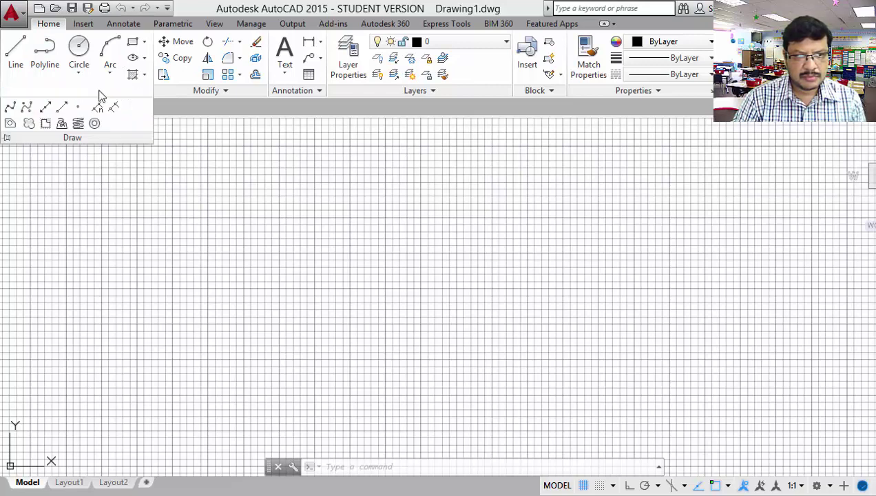
click(230, 94)
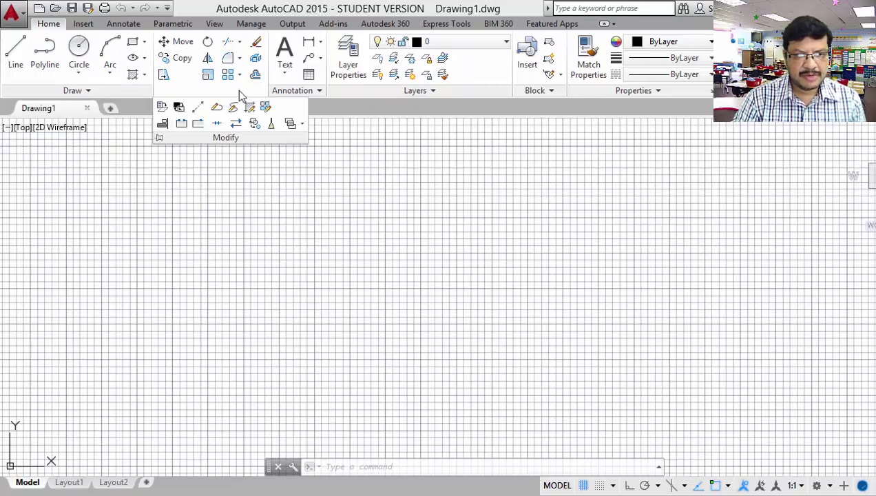
click(319, 94)
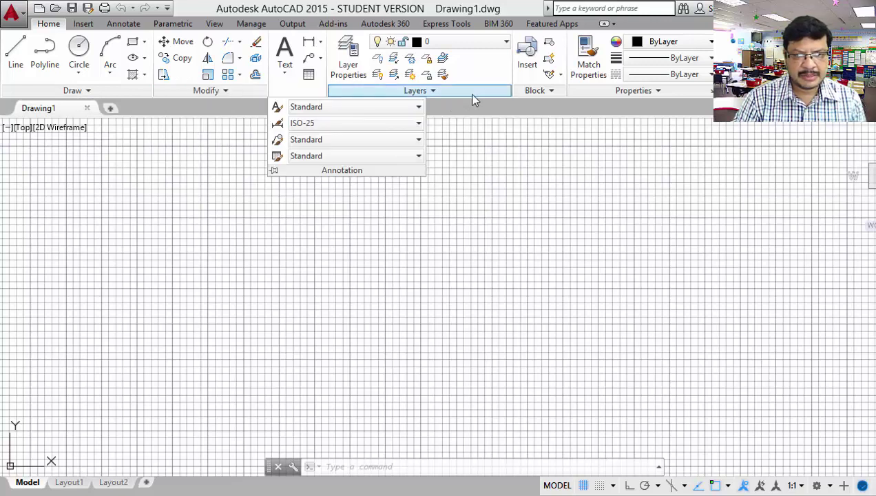
click(88, 25)
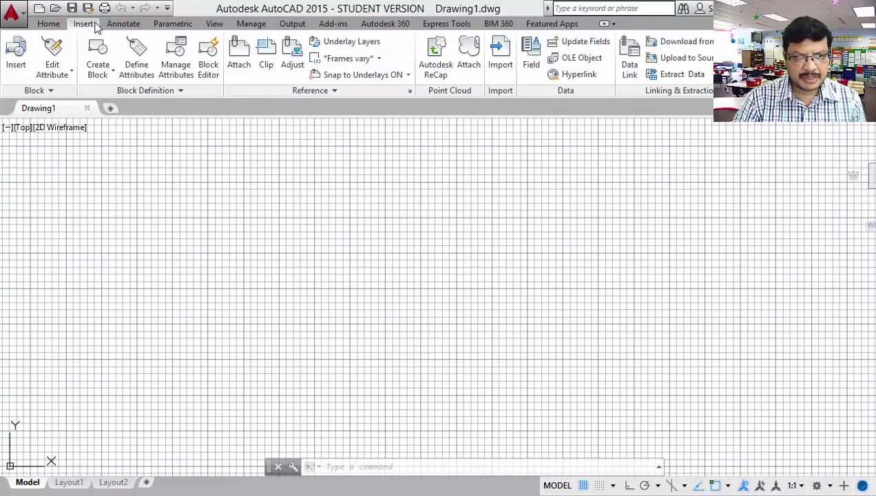
click(60, 92)
click(60, 24)
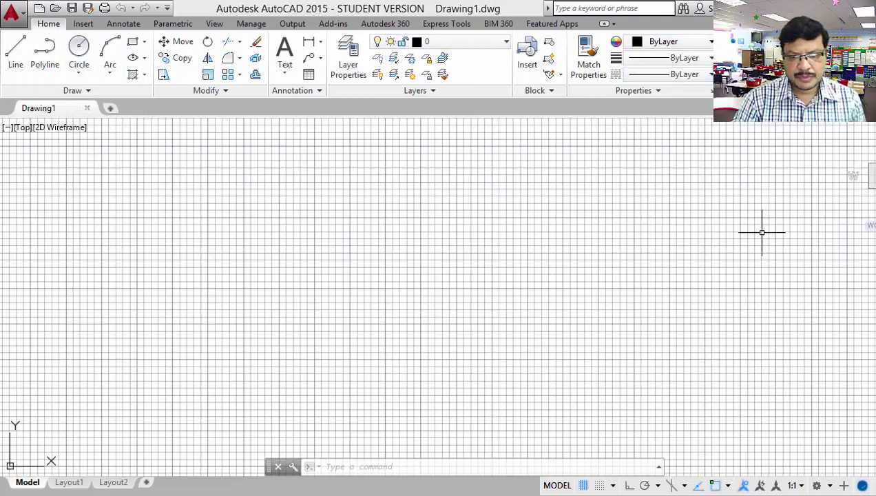
click(124, 24)
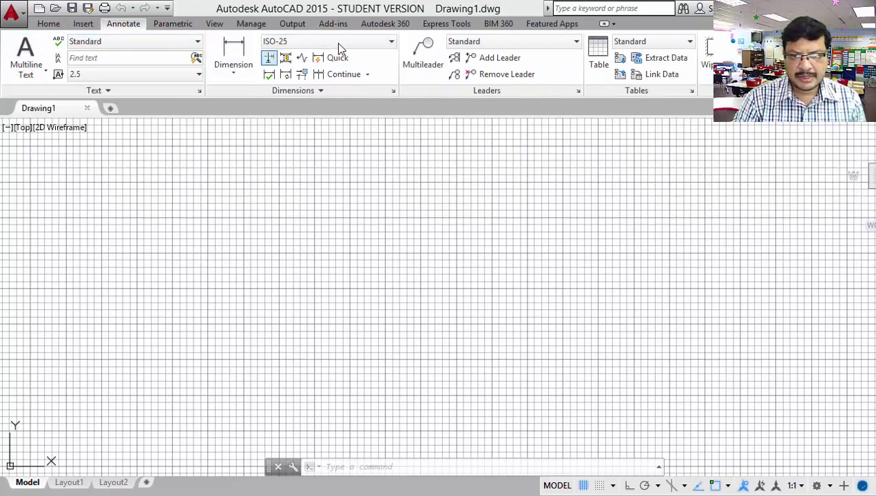
scroll(92, 37, up, 2)
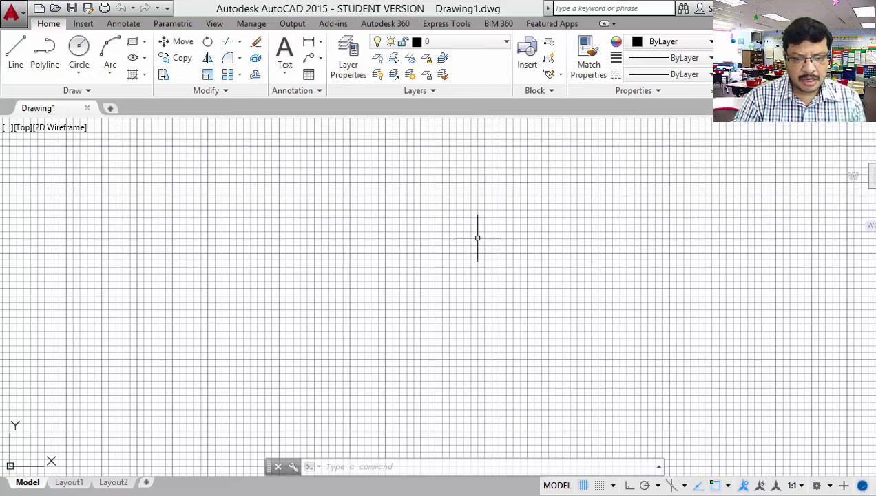
- Switch off the grid on the status bar and show the Workspace Switching menu
click(583, 485)
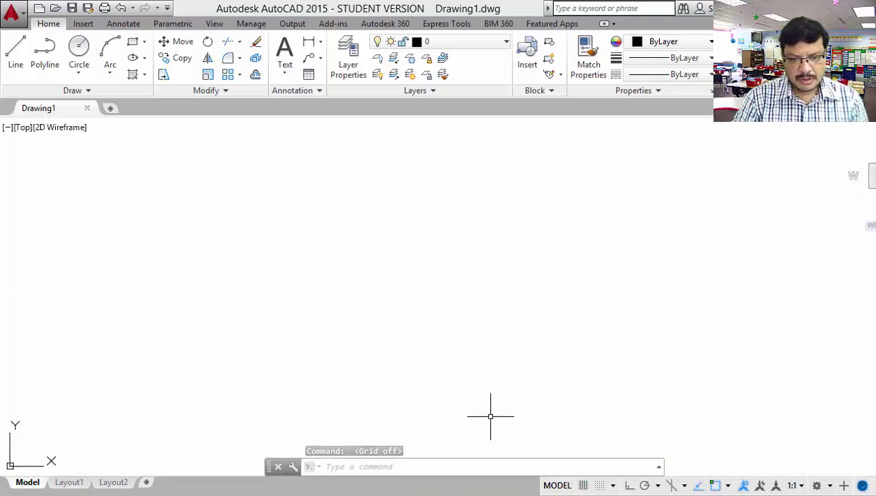
click(829, 485)
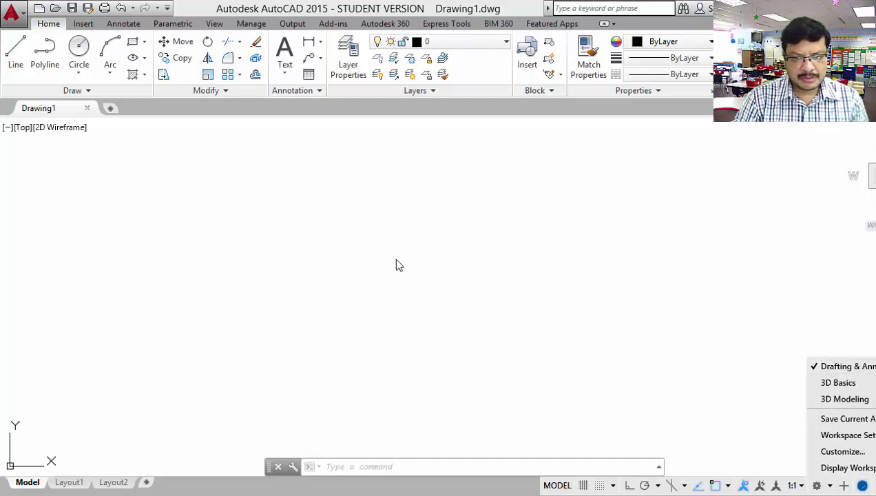
- Switch to 3D Basics, then 3D Modeling, then back to Drafting & Annotation
click(842, 383)
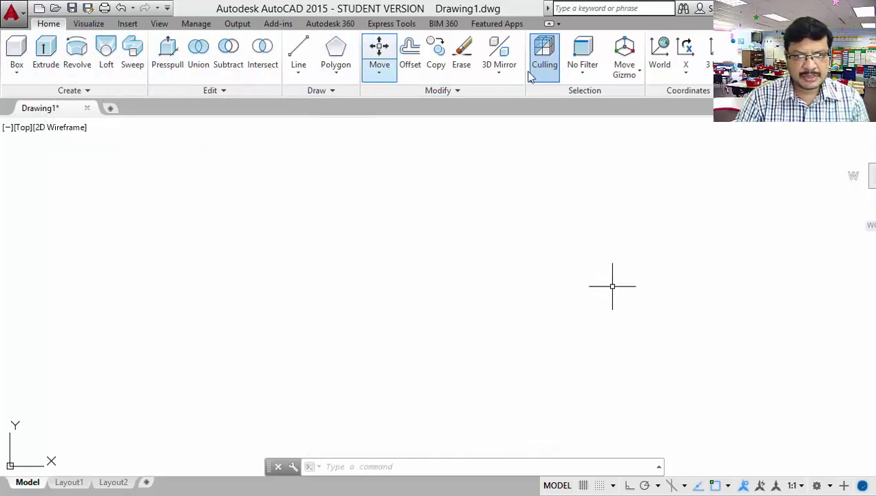
click(828, 487)
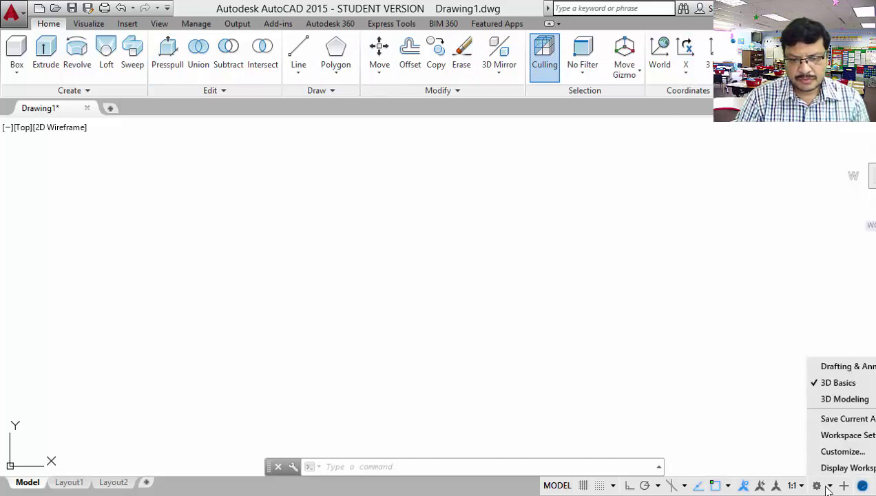
click(832, 400)
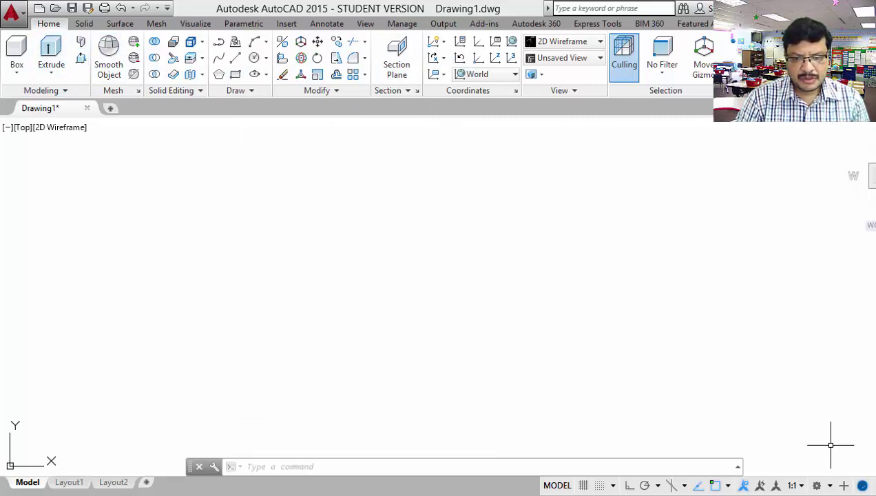
click(830, 486)
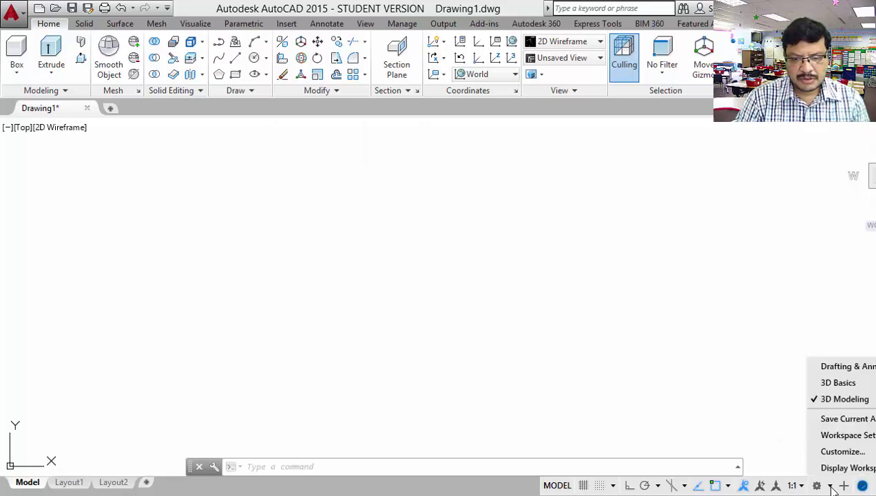
click(837, 370)
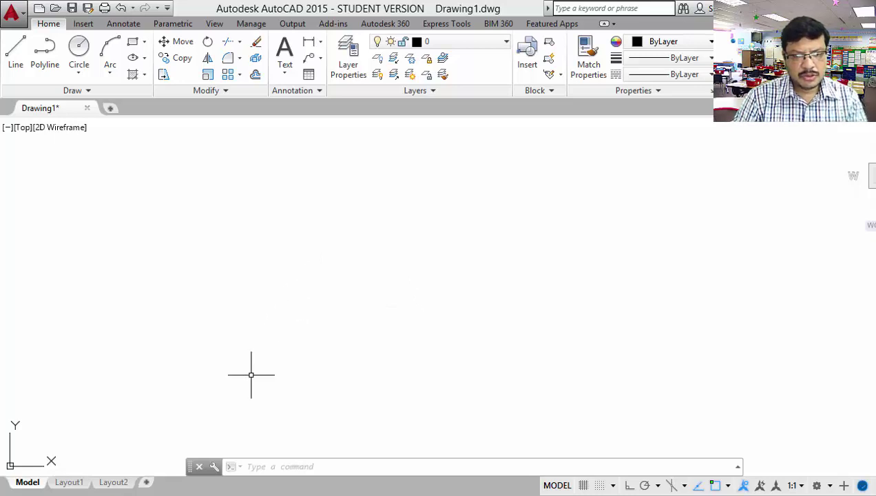
- Bring up the Paint notes page and handwrite the heading 'Auto CAD'
mouse_move(192, 493)
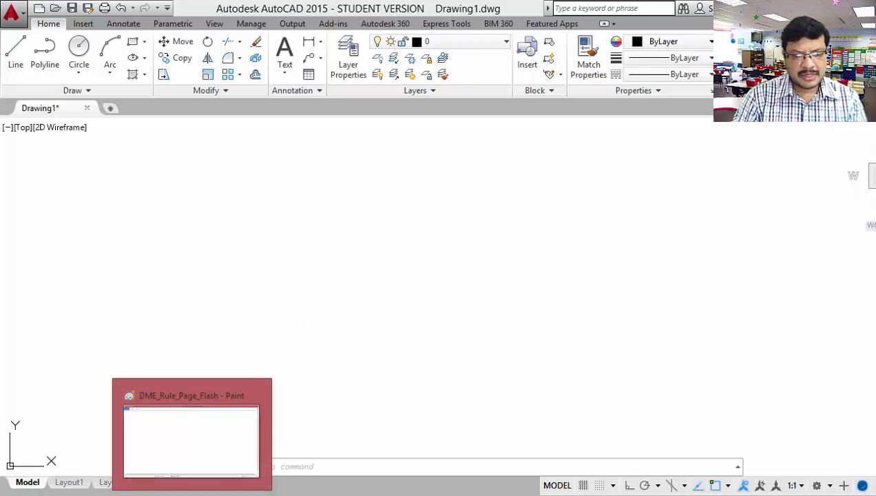
click(193, 494)
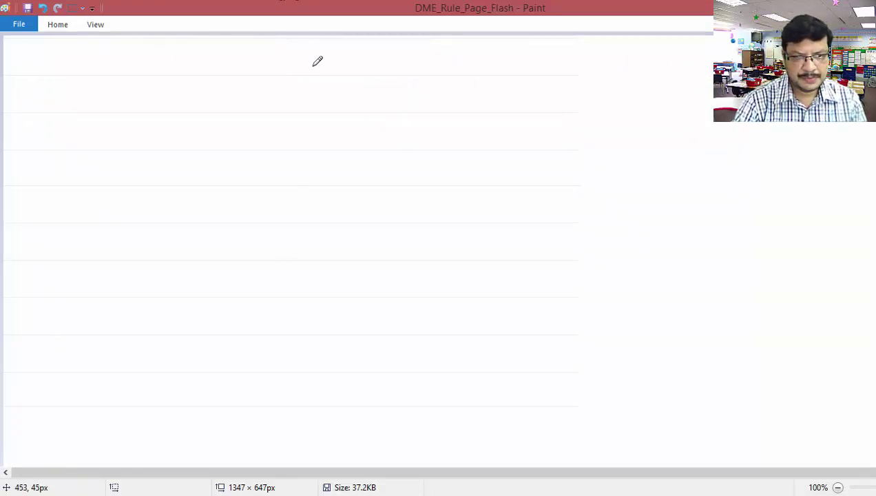
mouse_move(310, 75)
mouse_down()
mouse_move(324, 51)
mouse_move(330, 74)
mouse_move(326, 65)
mouse_move(350, 73)
mouse_move(361, 62)
mouse_move(408, 70)
mouse_move(428, 63)
mouse_move(434, 73)
mouse_up()
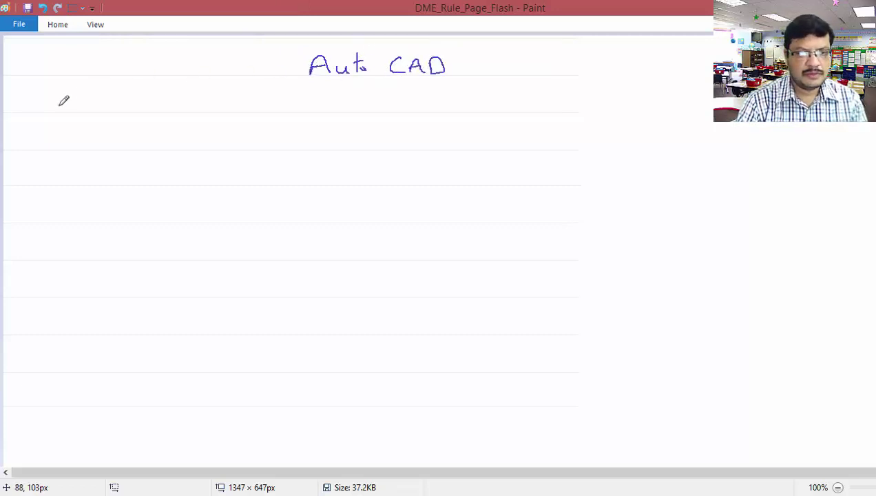
- Handwrite the note '1) Units → mm, inches' and underline Units
drag(60, 92, 69, 107)
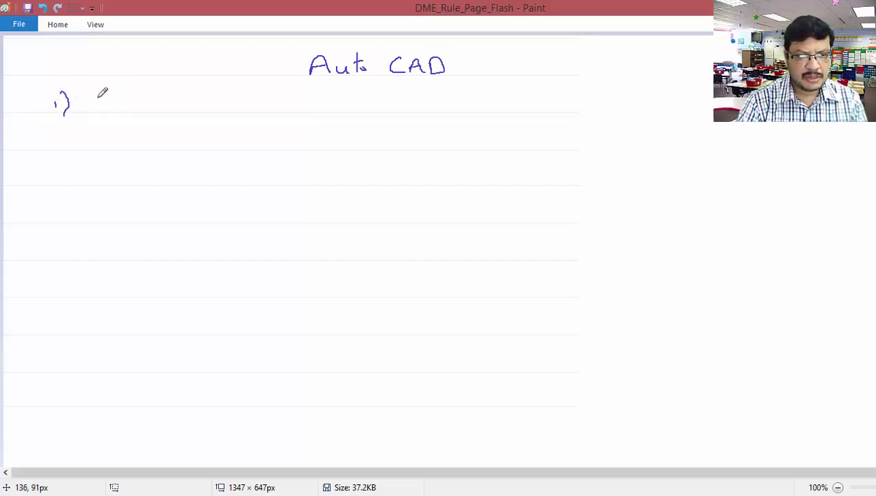
mouse_move(96, 98)
mouse_down()
mouse_move(130, 105)
mouse_move(139, 92)
mouse_move(141, 108)
mouse_move(152, 110)
mouse_move(155, 97)
mouse_move(200, 107)
mouse_up()
drag(193, 102, 193, 111)
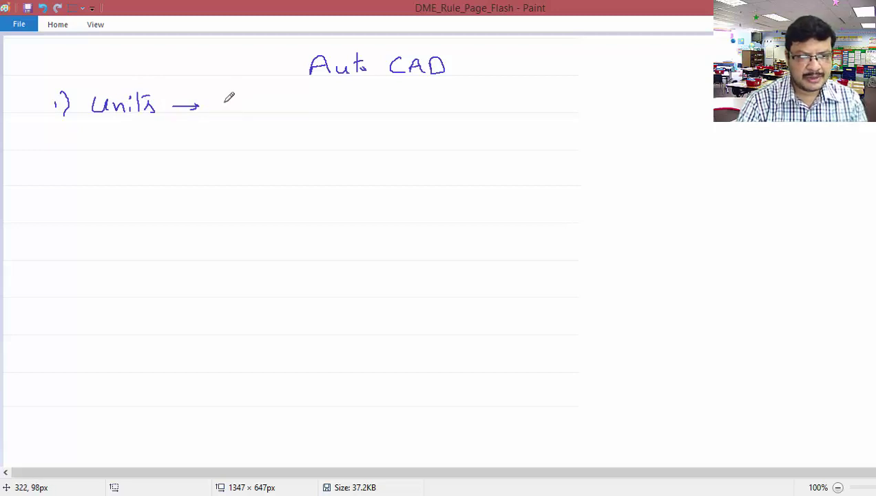
drag(220, 100, 331, 110)
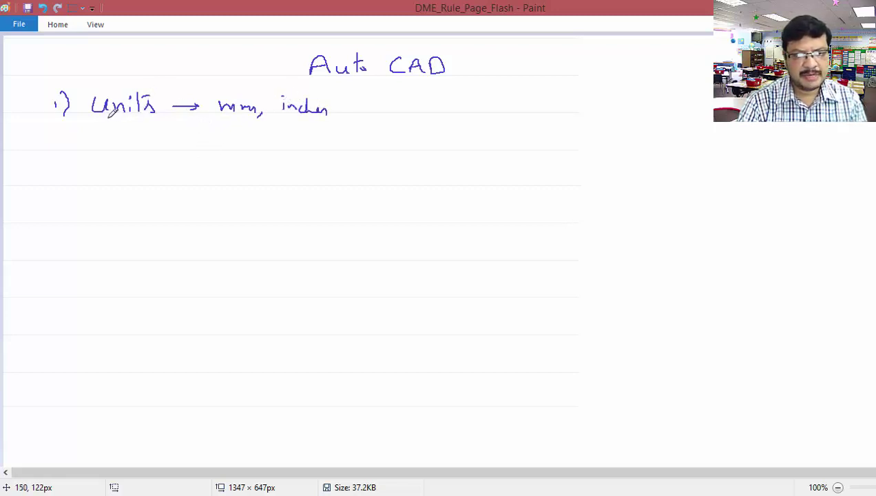
drag(128, 118, 101, 120)
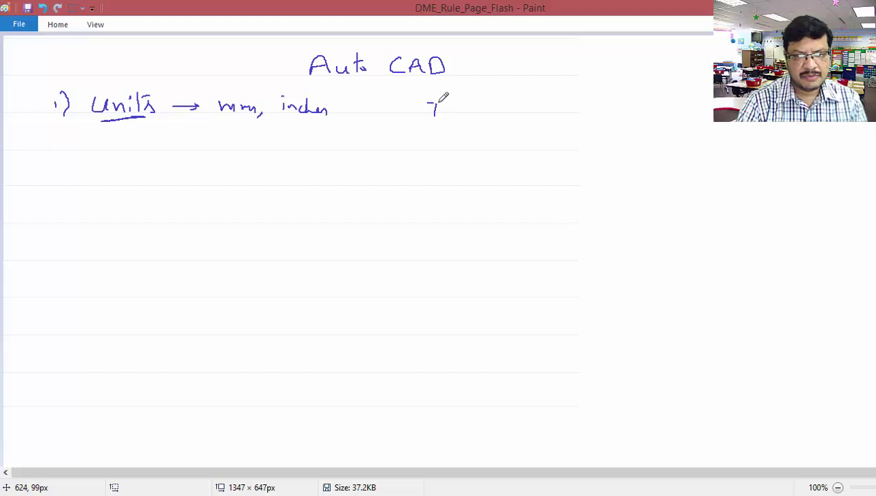
- Write 'I) Command prompt, II) Ribbons, III) Menu Browser', underline Browser, return to AutoCAD
mouse_move(422, 118)
mouse_down()
mouse_move(634, 95)
mouse_move(642, 105)
mouse_up()
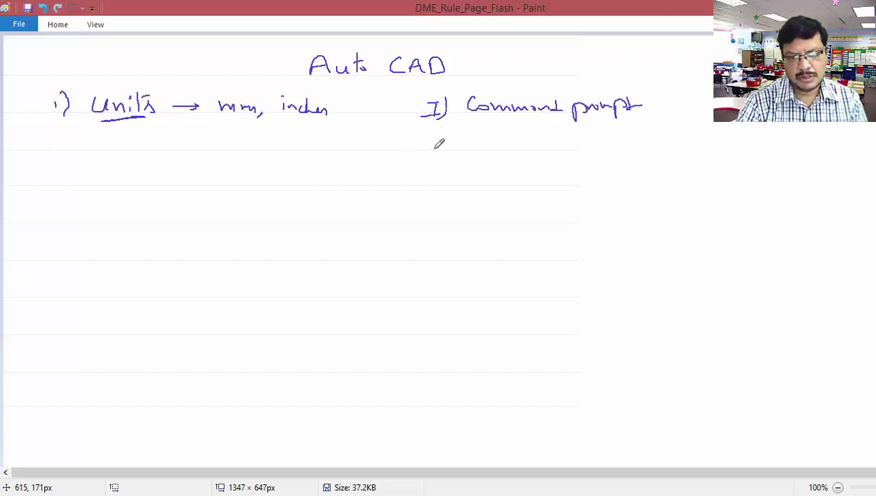
mouse_move(434, 147)
mouse_down()
mouse_move(448, 147)
mouse_move(434, 159)
mouse_move(456, 160)
mouse_move(492, 137)
mouse_move(502, 149)
mouse_move(523, 132)
mouse_move(567, 148)
mouse_up()
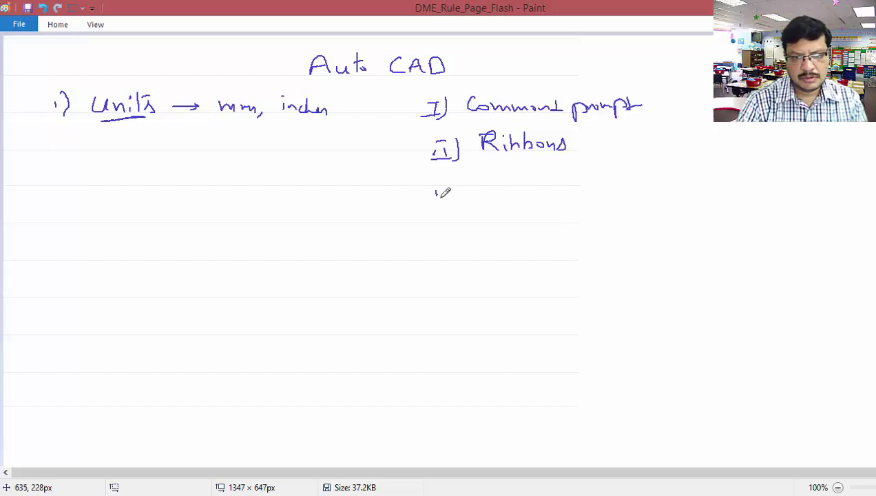
drag(447, 186, 446, 197)
mouse_move(454, 186)
mouse_down()
mouse_move(454, 197)
mouse_move(457, 179)
mouse_up()
drag(431, 202, 453, 203)
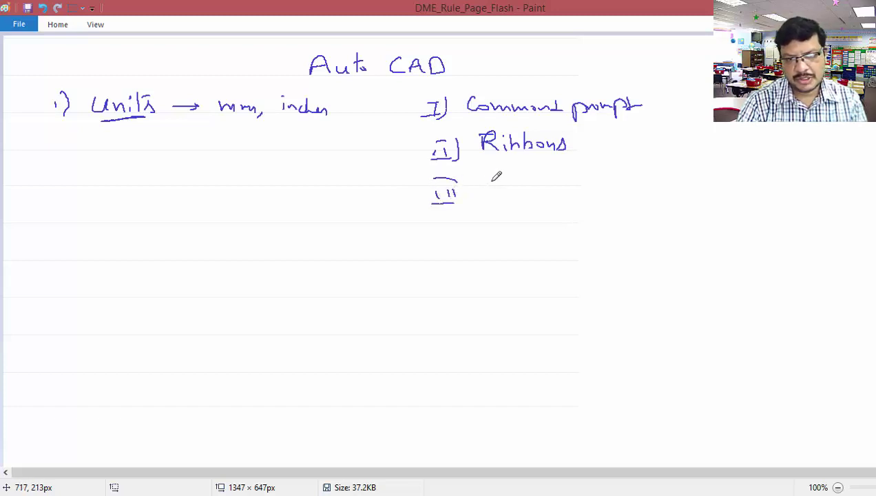
mouse_move(491, 181)
mouse_down()
mouse_move(510, 190)
mouse_move(555, 177)
mouse_move(561, 188)
mouse_move(616, 181)
mouse_up()
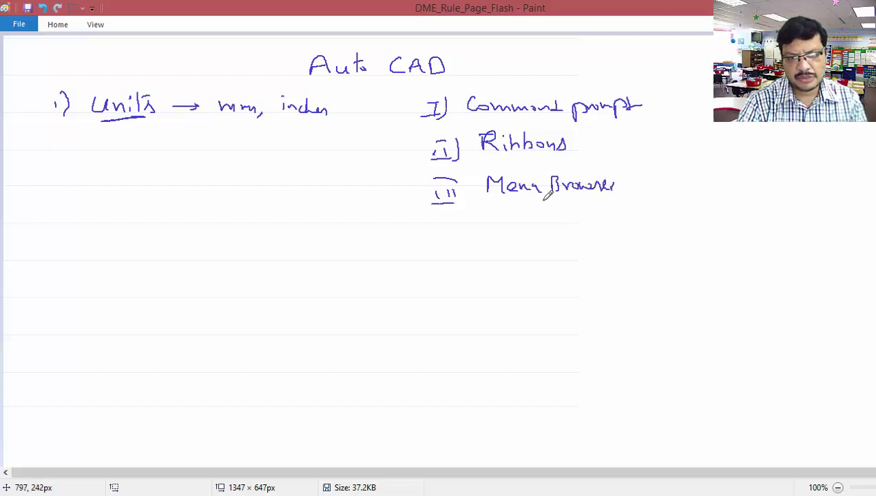
drag(541, 199, 575, 199)
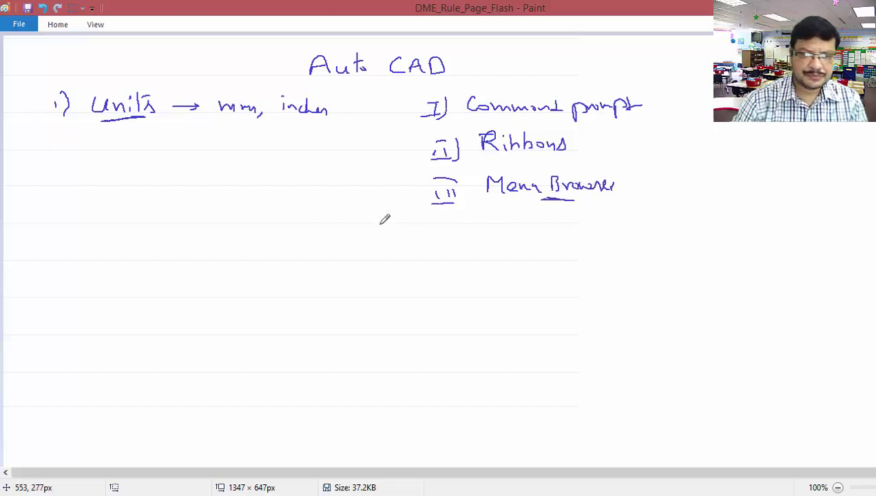
key(alt+Tab)
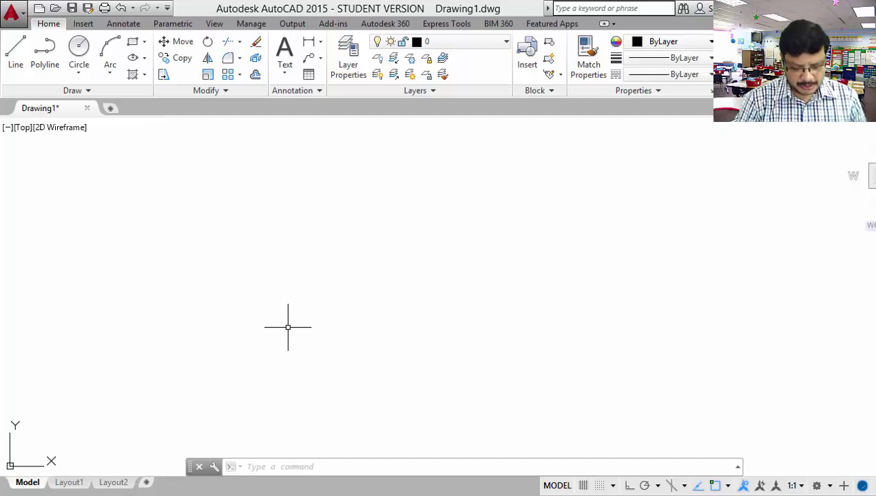
- Run the UNITS command to open the Drawing Units dialog
text(unit)
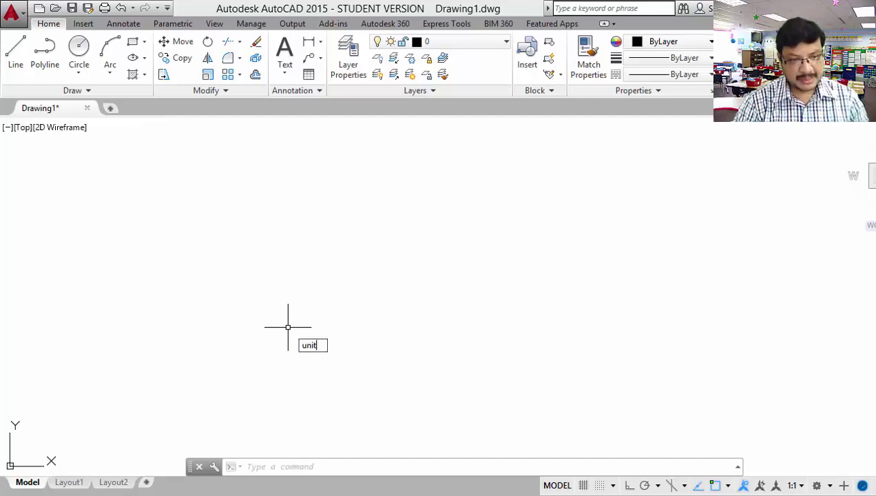
text(s)
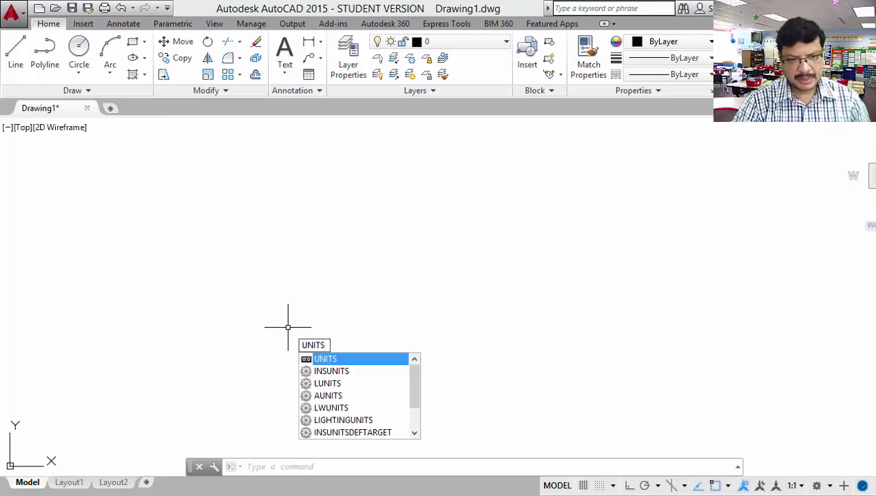
key(Return)
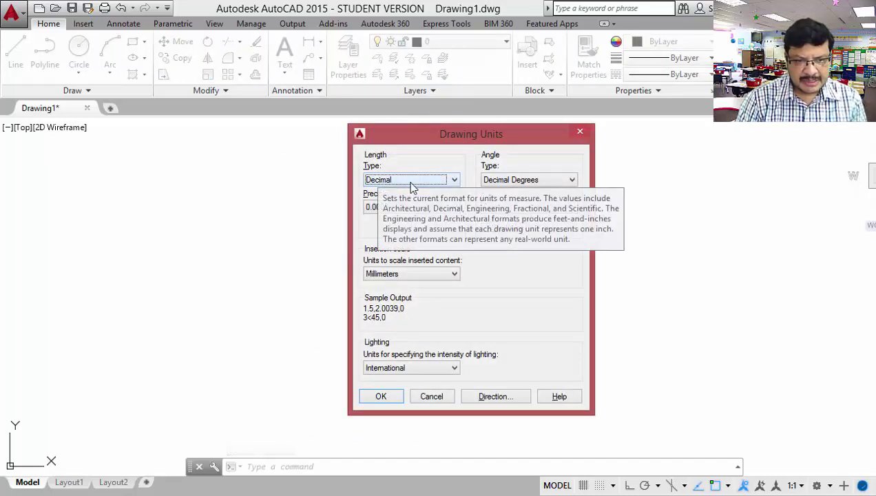
- Set the insertion scale to Millimeters and accept the Drawing Units settings
click(408, 275)
click(391, 295)
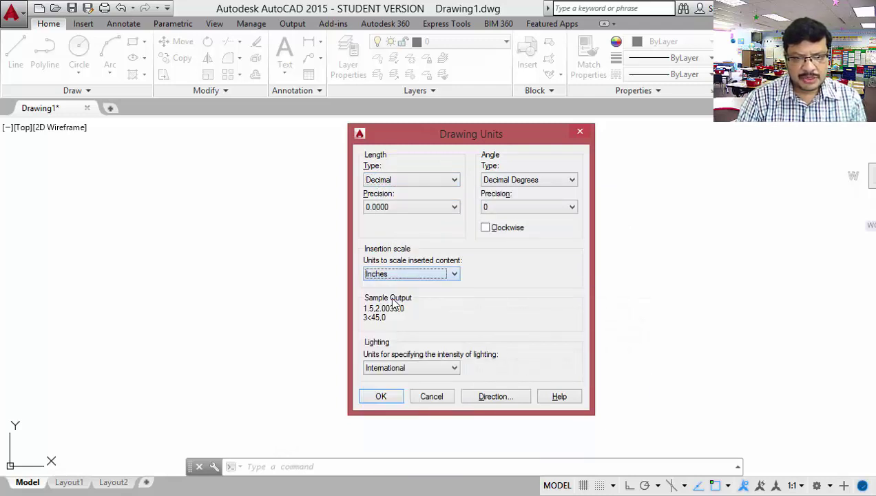
click(405, 277)
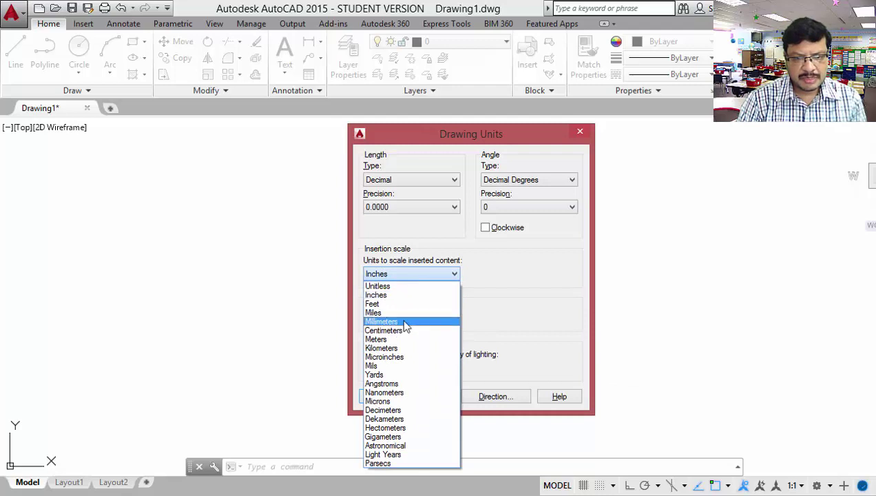
click(406, 323)
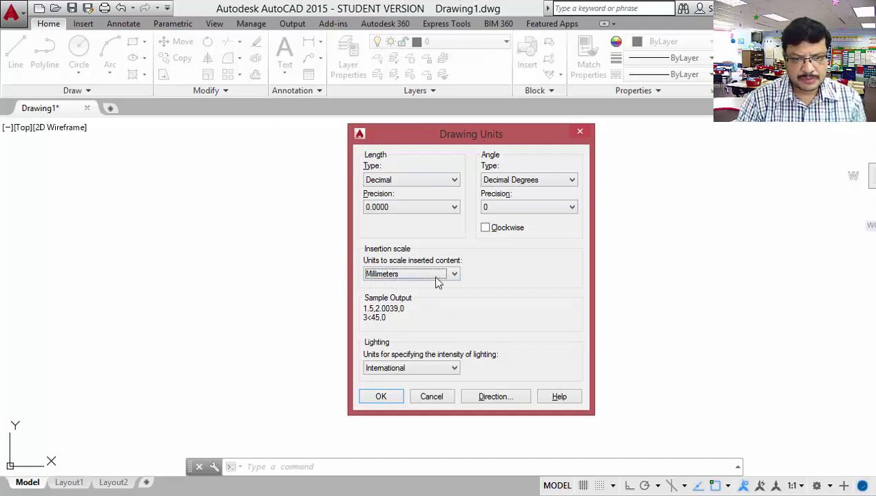
click(396, 398)
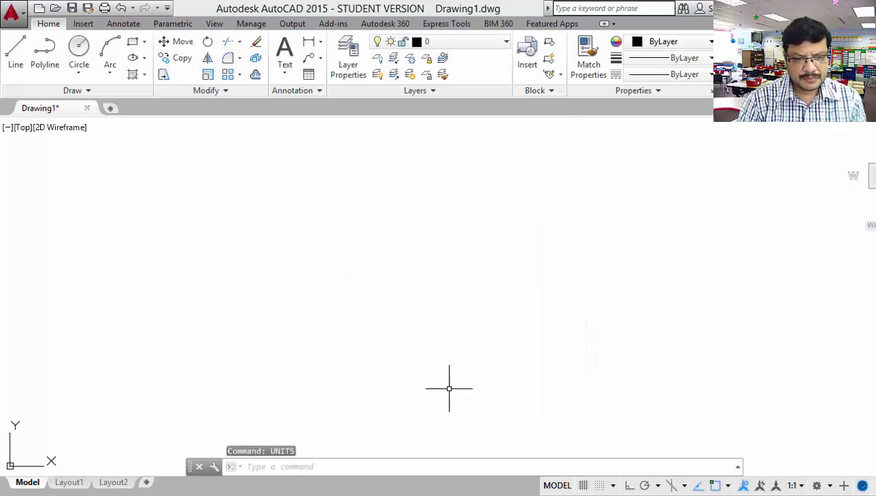
click(197, 490)
- Handwrite the heading 'ii) Limits' and underline it
mouse_move(122, 99)
mouse_down()
mouse_move(134, 116)
mouse_move(153, 117)
mouse_move(195, 116)
mouse_move(200, 97)
mouse_up()
click(140, 101)
click(178, 95)
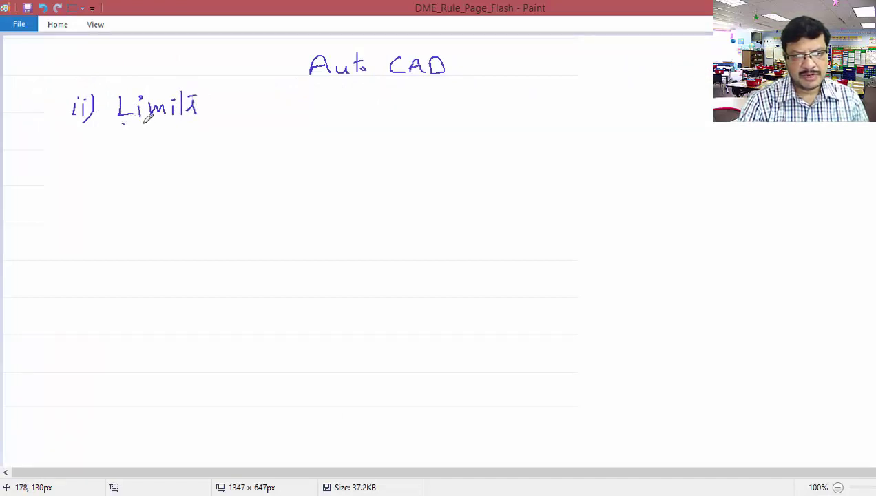
drag(122, 125, 180, 122)
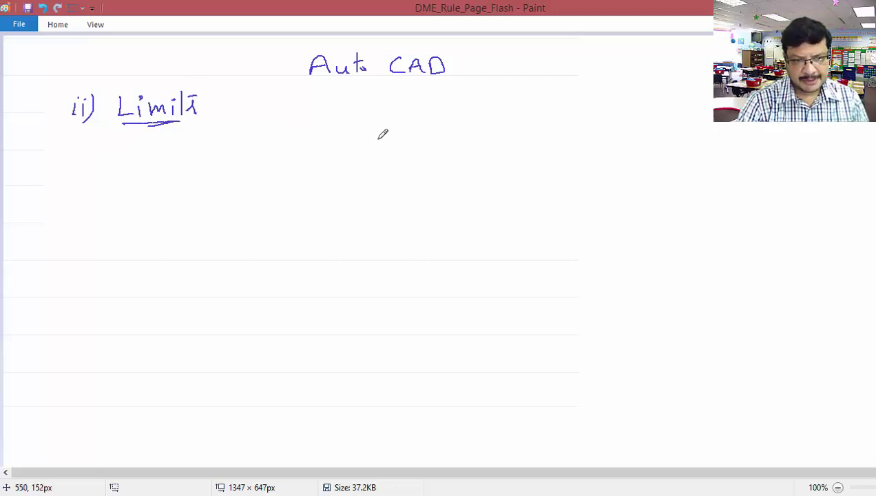
- Sketch a 200 × 150 part inside a limits rectangle labelled 250 and 170
mouse_move(379, 184)
mouse_down()
mouse_move(383, 132)
mouse_move(408, 132)
mouse_move(407, 151)
mouse_move(458, 145)
mouse_move(414, 164)
mouse_move(410, 185)
mouse_move(378, 191)
mouse_move(383, 233)
mouse_move(460, 232)
mouse_up()
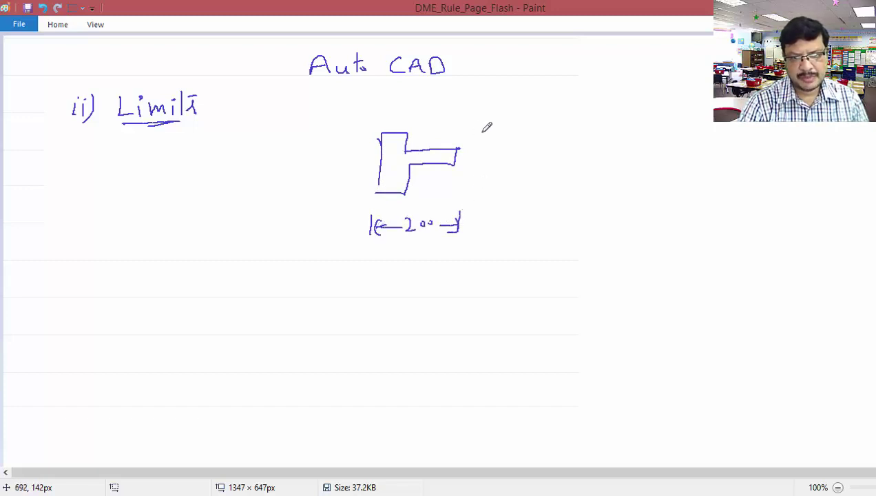
mouse_move(485, 131)
mouse_down()
mouse_move(519, 126)
mouse_move(510, 166)
mouse_move(526, 166)
mouse_move(512, 196)
mouse_up()
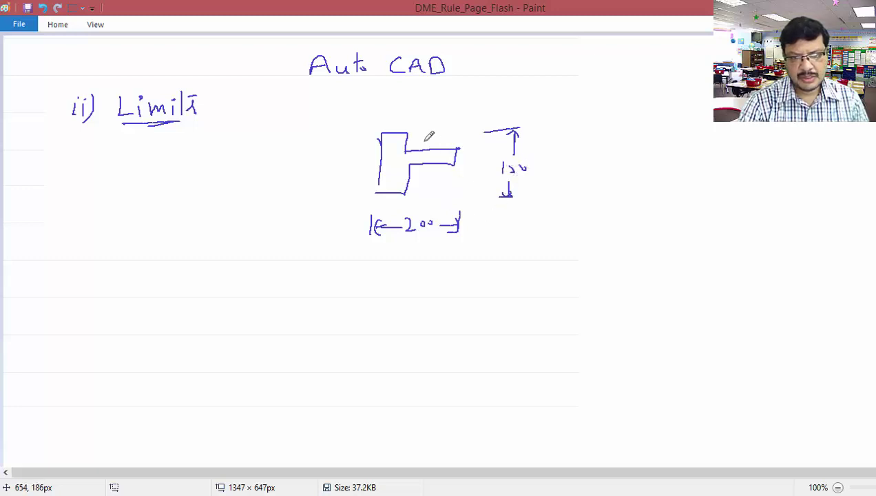
drag(359, 121, 346, 240)
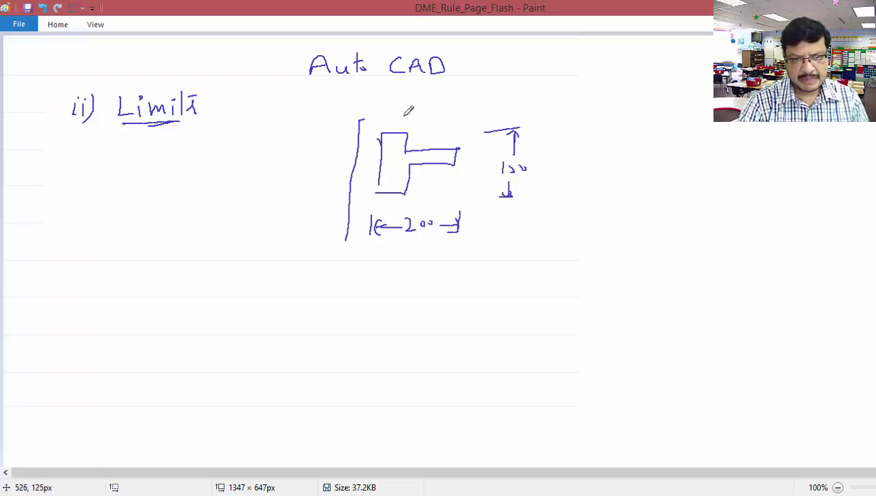
mouse_move(359, 119)
mouse_down()
mouse_move(539, 111)
mouse_move(529, 238)
mouse_up()
drag(347, 244, 531, 243)
mouse_move(418, 256)
mouse_down()
mouse_move(434, 270)
mouse_move(443, 257)
mouse_up()
drag(449, 257, 450, 258)
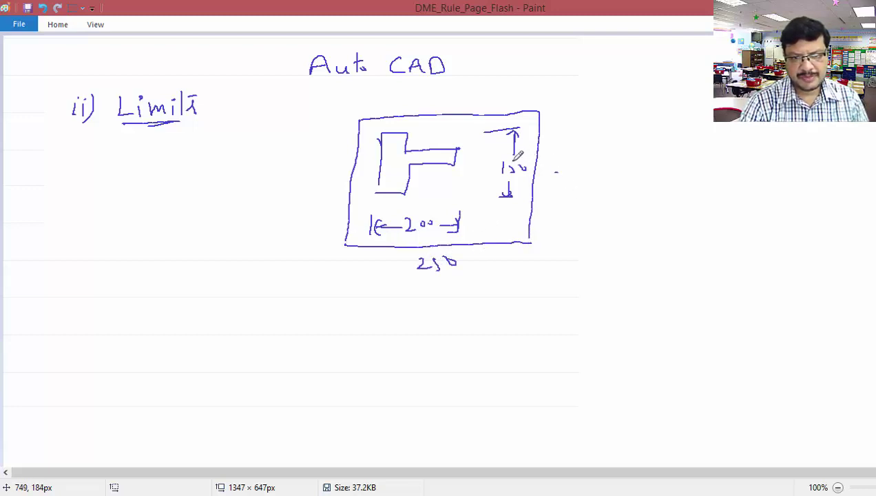
mouse_move(553, 173)
mouse_down()
mouse_move(557, 183)
mouse_move(579, 177)
mouse_up()
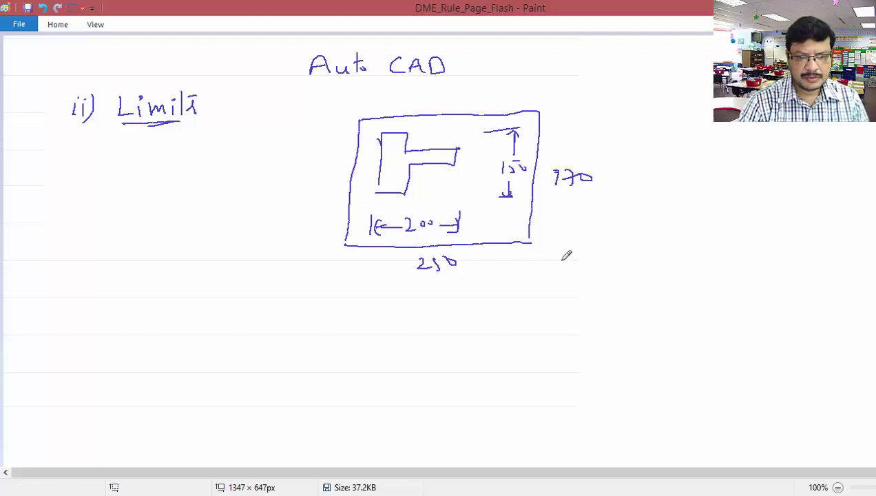
key(alt+Tab)
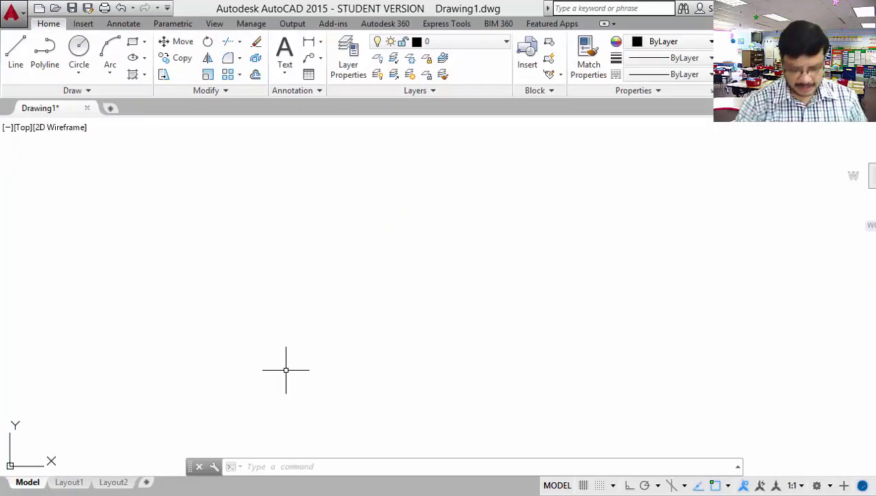
- Run LIMITS with lower-left corner 0,0 and upper-right corner 300,200
text(limits)
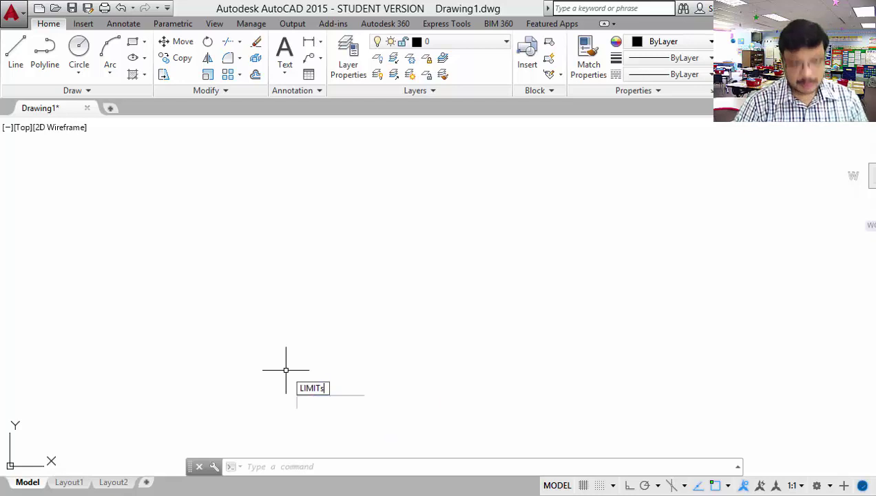
key(Return)
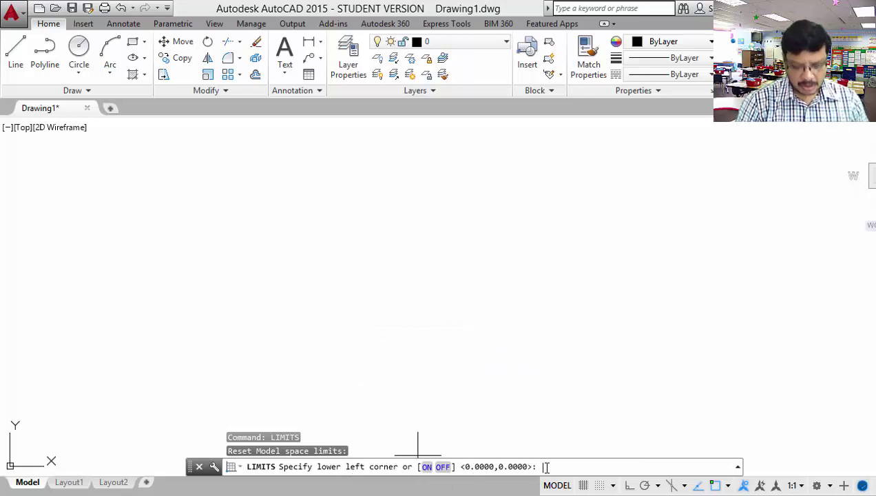
text(0,0)
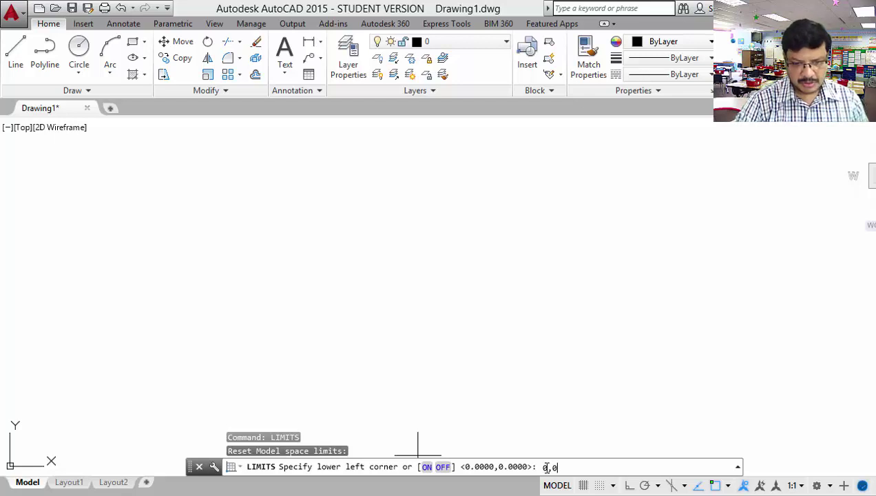
key(Return)
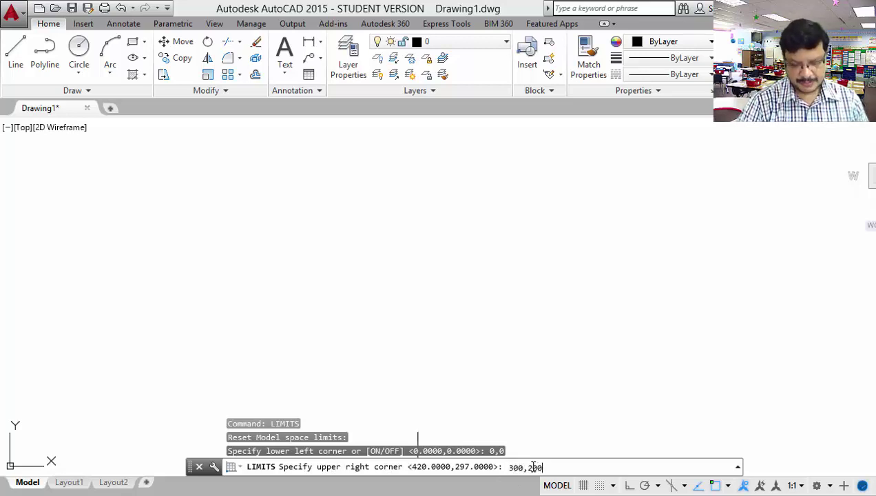
key(Return)
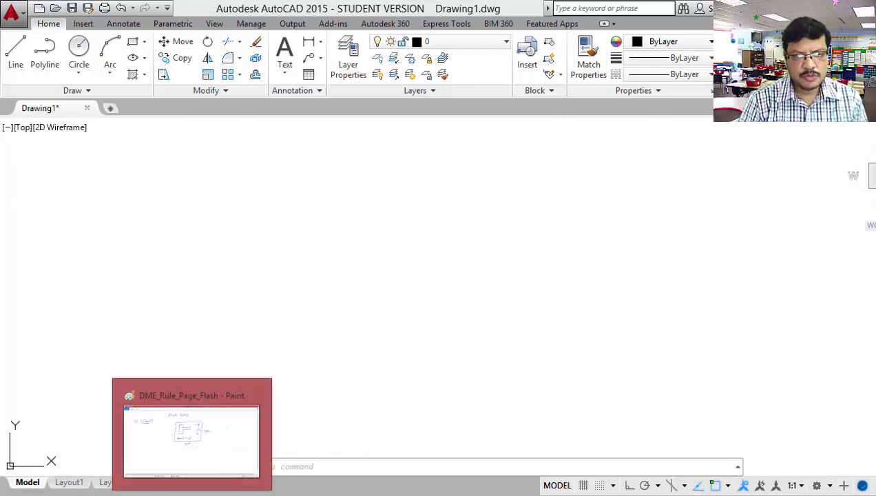
- Handwrite 'iii) Zoom : z' with the a option below it
click(227, 465)
mouse_move(182, 99)
mouse_down()
mouse_move(198, 115)
mouse_move(214, 103)
mouse_up()
mouse_move(226, 102)
mouse_down()
mouse_move(249, 104)
mouse_move(253, 115)
mouse_move(284, 105)
mouse_move(362, 115)
mouse_up()
mouse_move(348, 147)
mouse_down()
mouse_move(350, 159)
mouse_move(370, 161)
mouse_up()
- Note 'a → All (Limits), Display screen' and underline the a option
mouse_move(481, 142)
mouse_down()
mouse_move(483, 153)
mouse_move(511, 147)
mouse_up()
mouse_move(505, 144)
mouse_down()
mouse_move(505, 152)
mouse_move(540, 147)
mouse_up()
mouse_move(529, 145)
mouse_down()
mouse_move(568, 141)
mouse_move(594, 157)
mouse_move(628, 144)
mouse_up()
drag(633, 144, 658, 142)
drag(660, 135, 664, 145)
drag(668, 137, 675, 157)
mouse_move(528, 185)
mouse_down()
mouse_move(559, 193)
mouse_move(579, 170)
mouse_move(585, 188)
mouse_move(665, 190)
mouse_up()
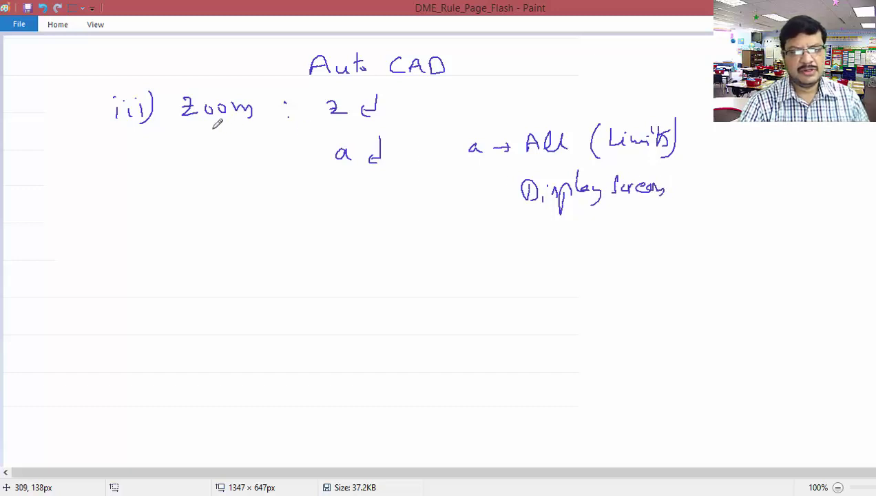
drag(333, 173, 338, 173)
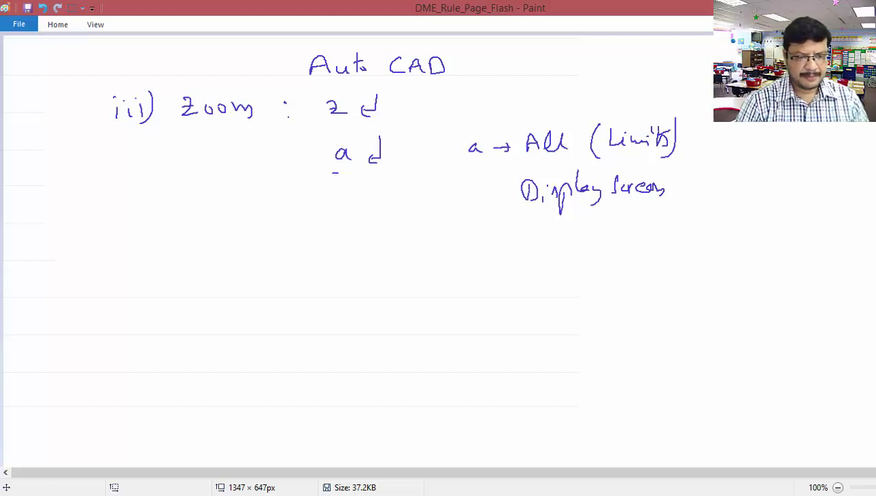
key(alt+Tab)
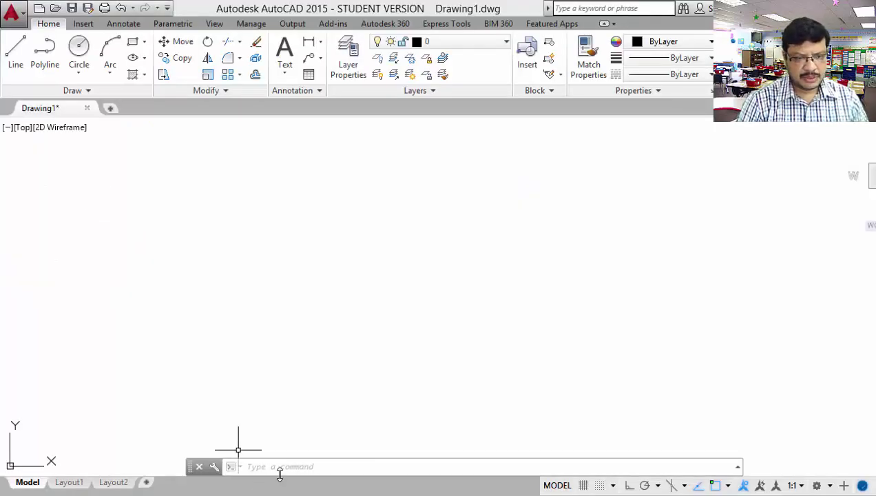
- Run ZOOM with the All option to fit the 300×200 limits in view
text(z)
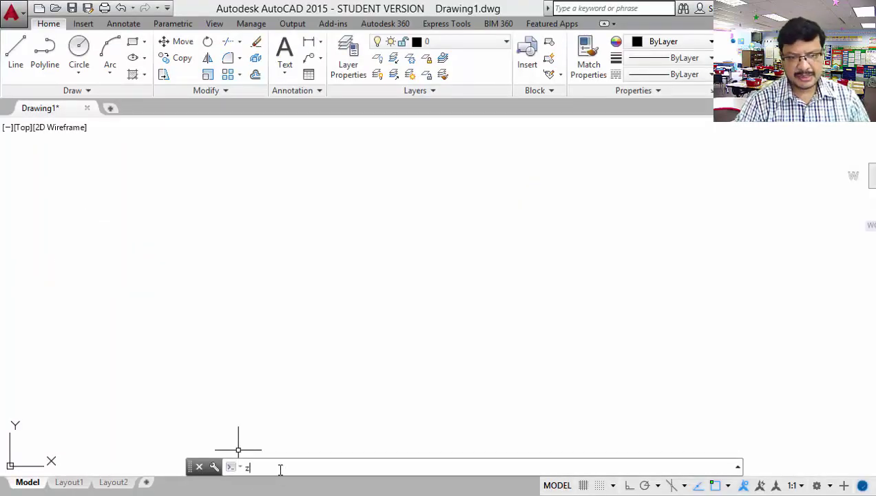
key(Return)
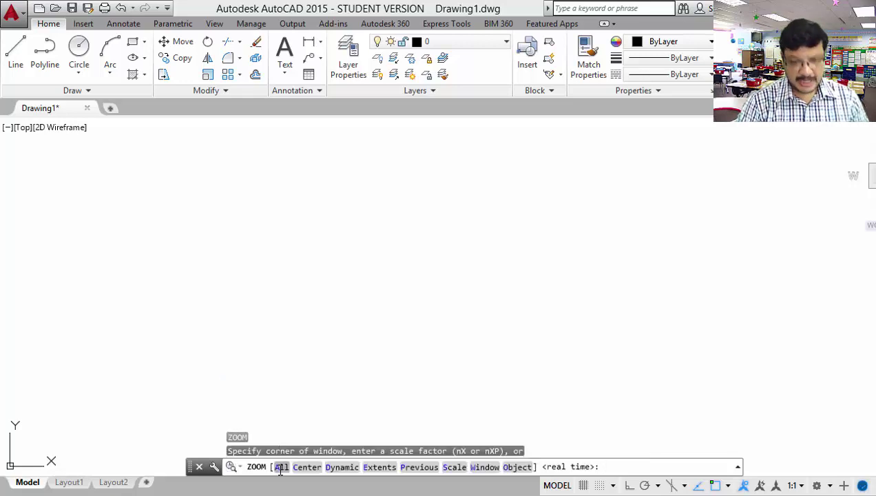
key(Return)
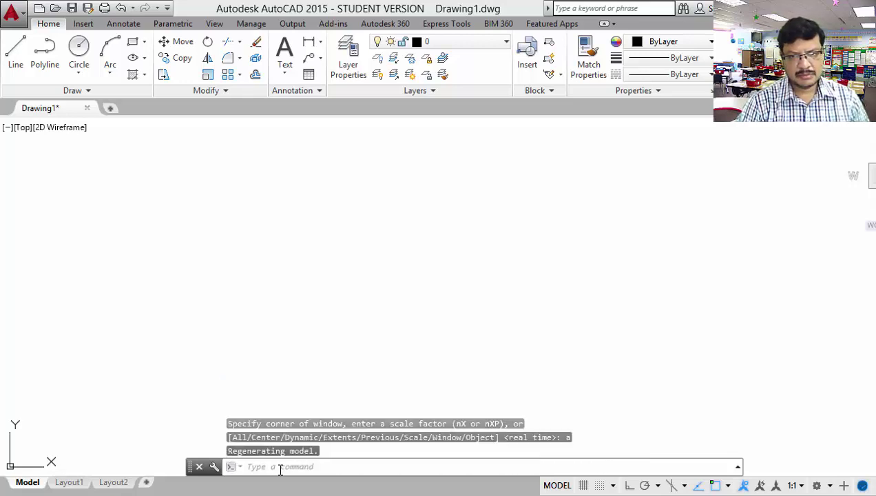